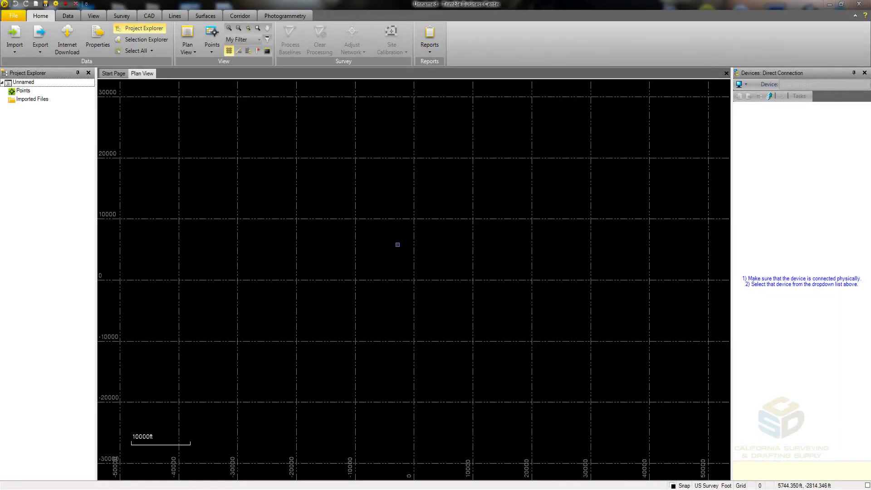
Add the Redo command to the Home tab's Data group through Customize the Ribbon
right_click(495, 46)
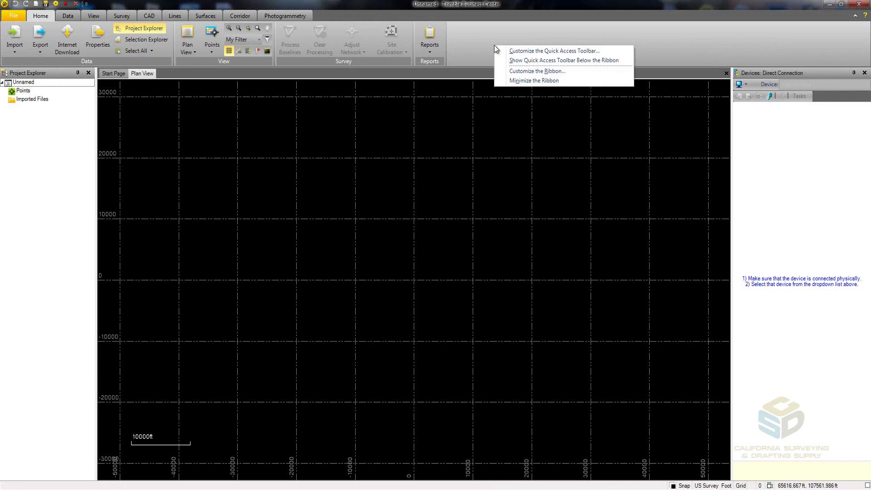
left_click(515, 71)
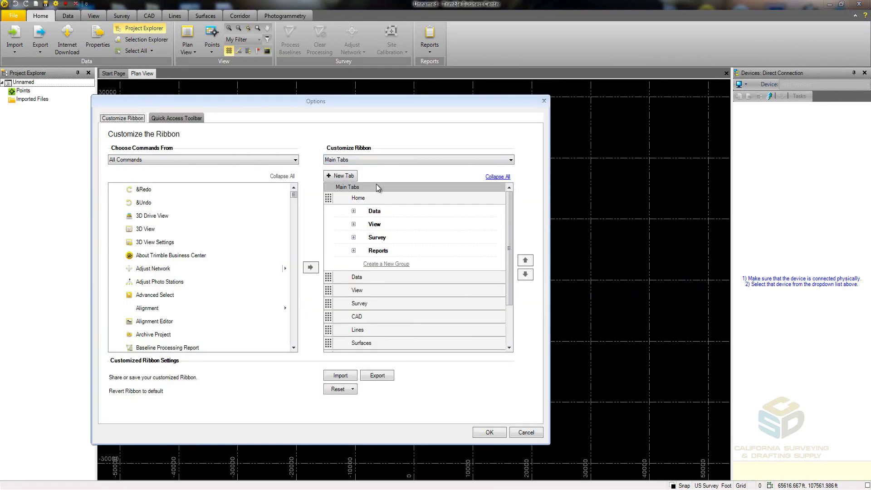
left_click(354, 212)
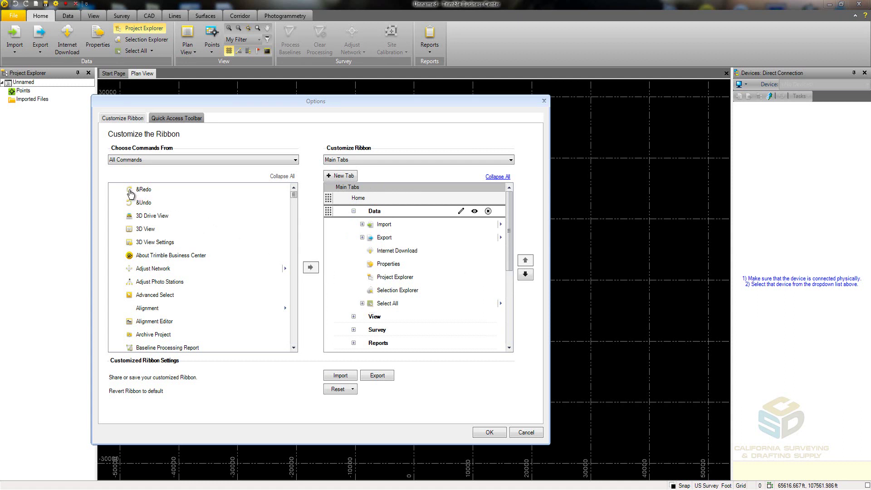
left_click_drag(131, 193, 369, 252)
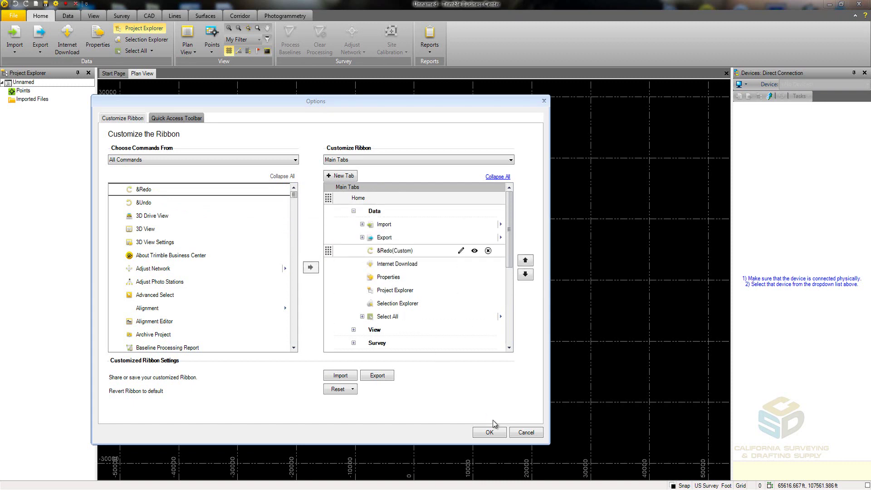
left_click(500, 431)
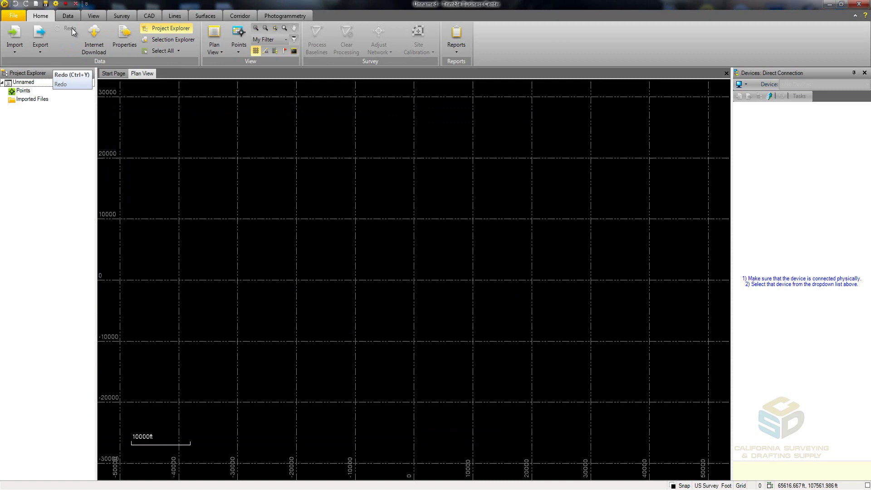
Create a New Group on the Home tab containing 3D Drive View
right_click(493, 45)
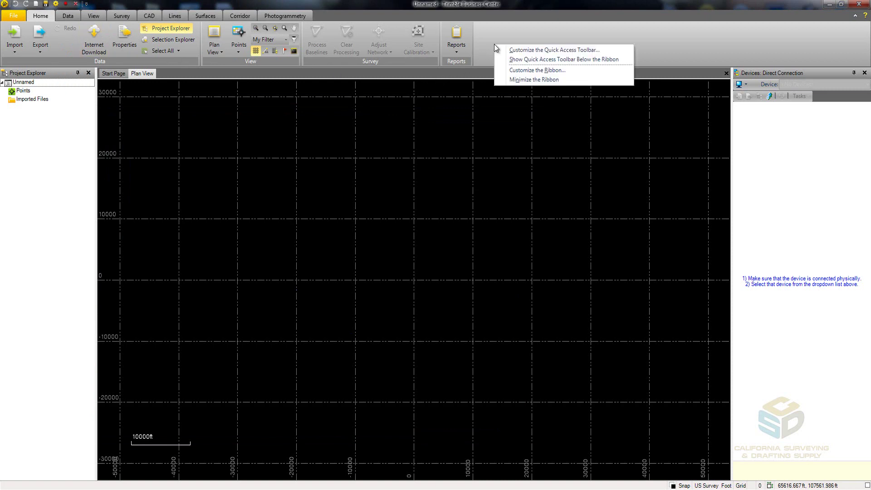
left_click(522, 71)
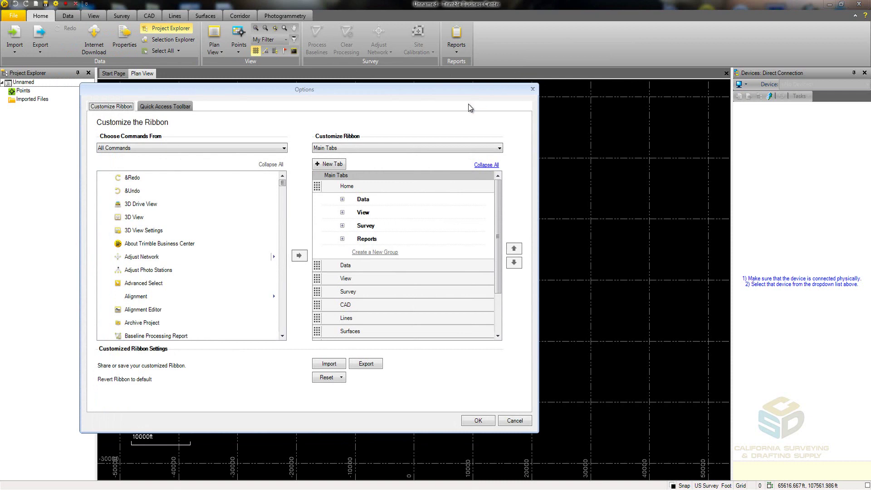
left_click(367, 252)
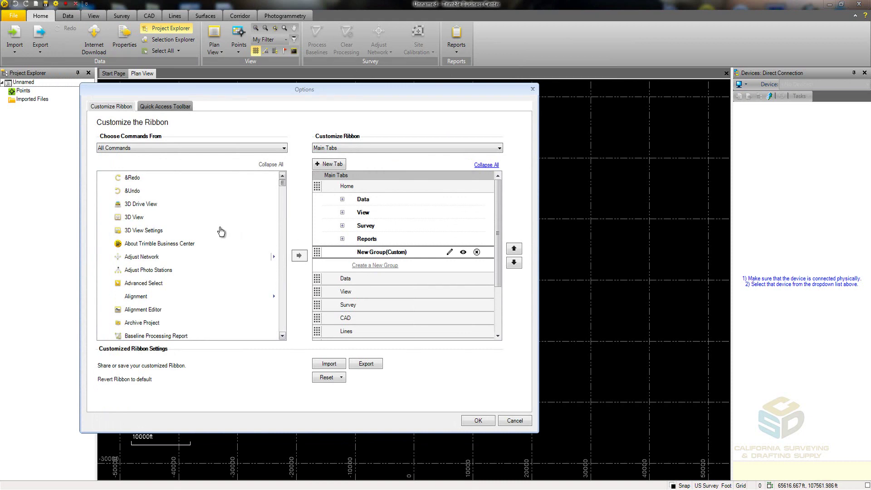
left_click_drag(132, 207, 338, 253)
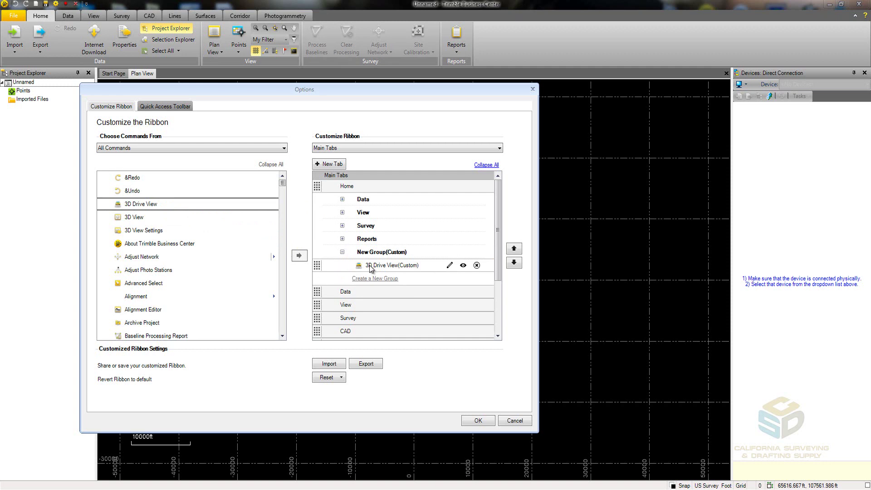
left_click(478, 421)
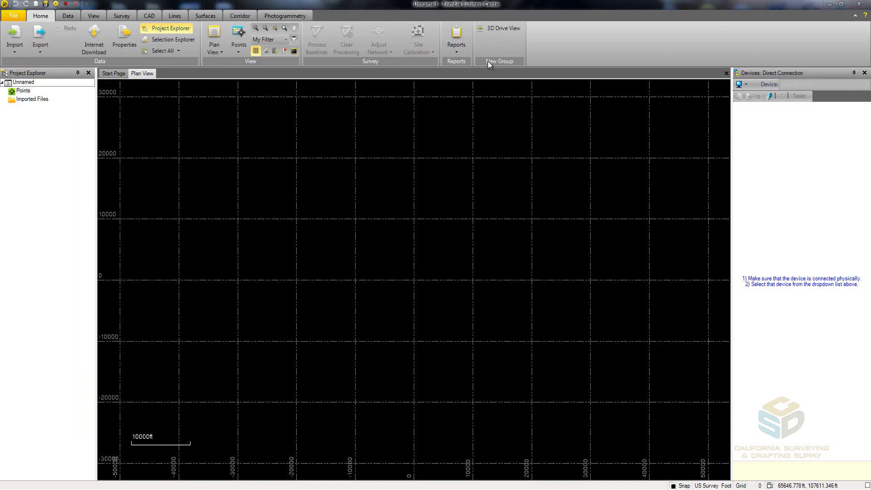
Add a New Tab whose New Group holds Undo, then display that tab
right_click(569, 55)
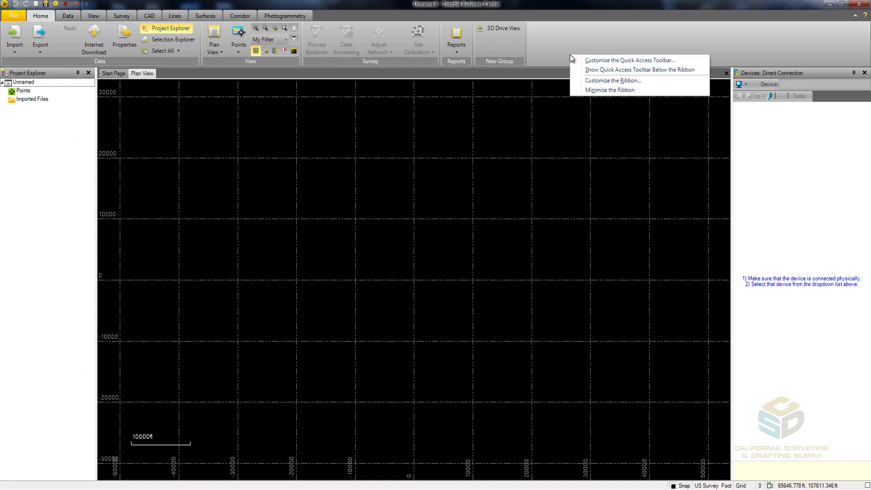
left_click(589, 80)
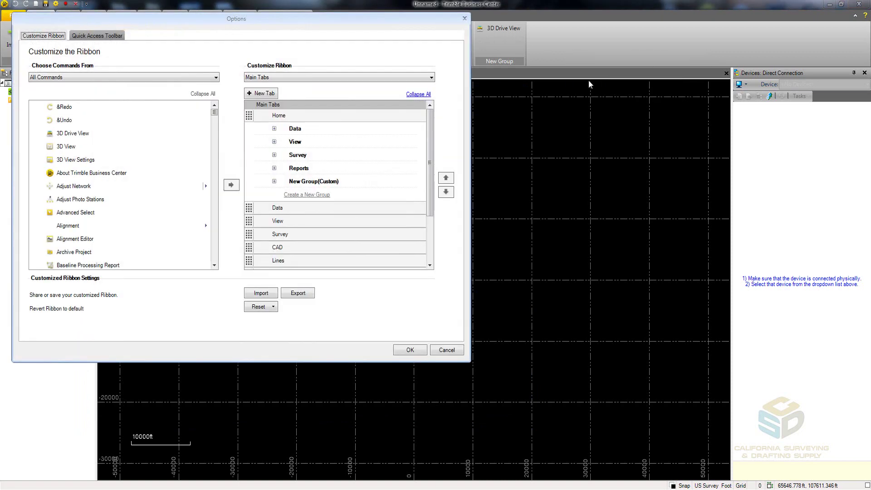
left_click(272, 94)
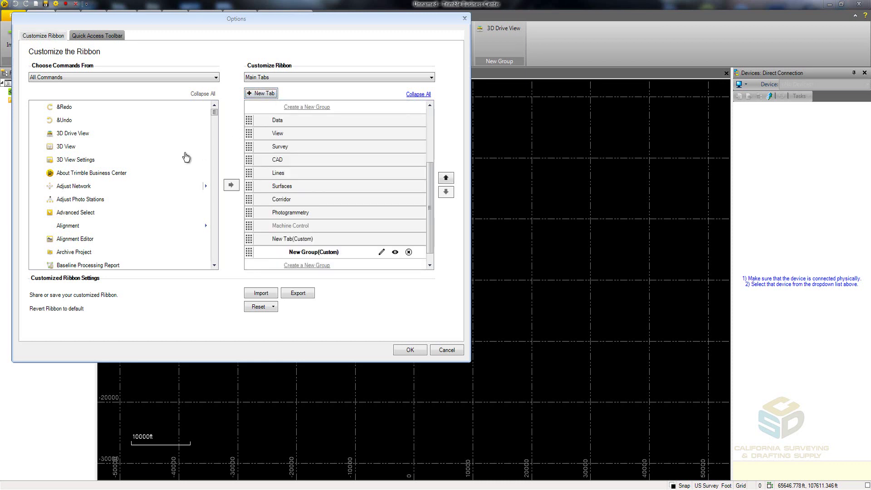
mouse_move(68, 123)
left_mouse_down()
mouse_move(186, 183)
mouse_move(277, 262)
left_mouse_up()
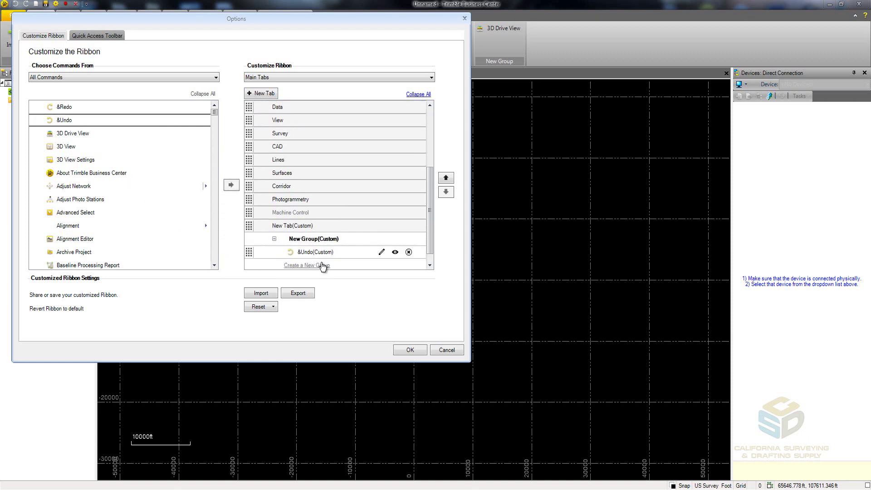
left_click(409, 352)
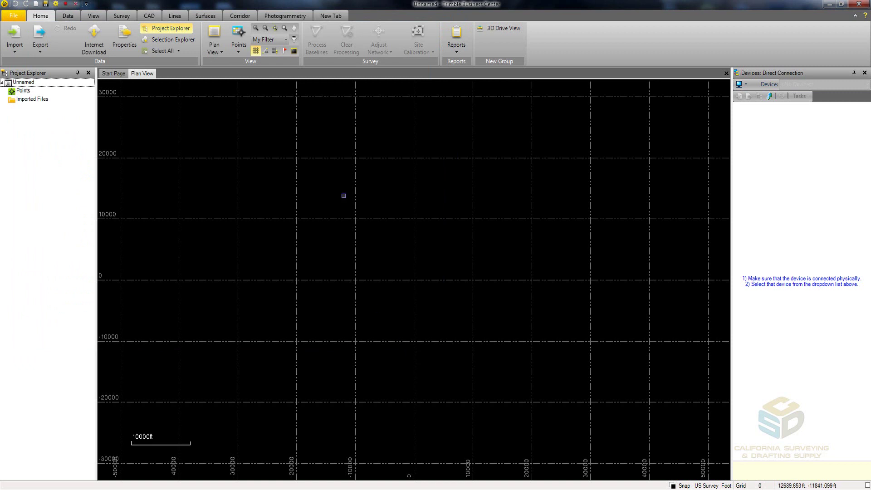
left_click(336, 17)
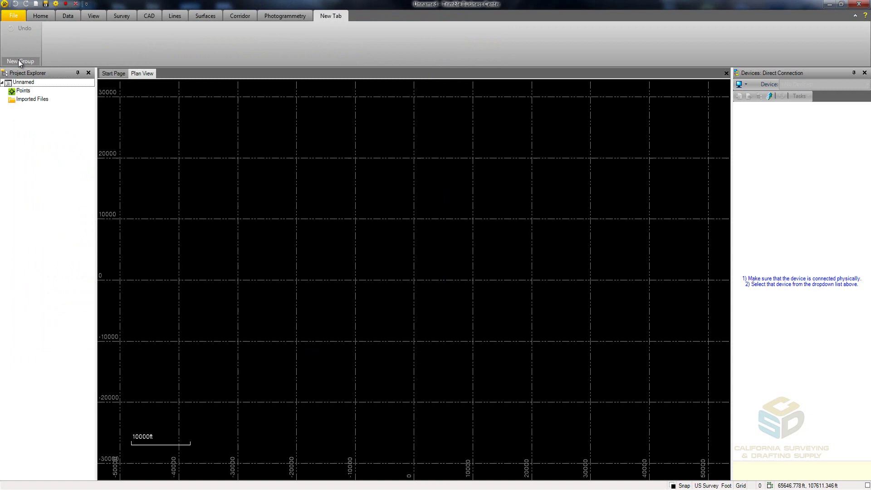
Rename the custom tab to a personalized name and its group to 'Edit'
right_click(250, 48)
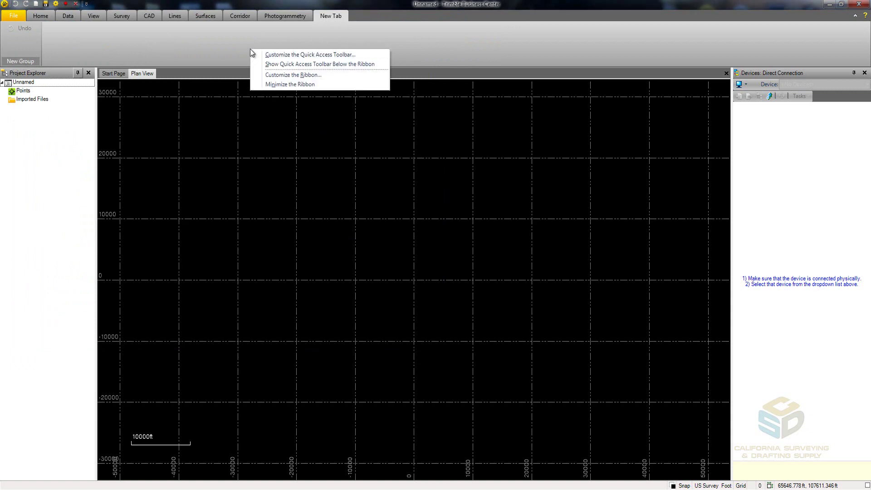
left_click(274, 71)
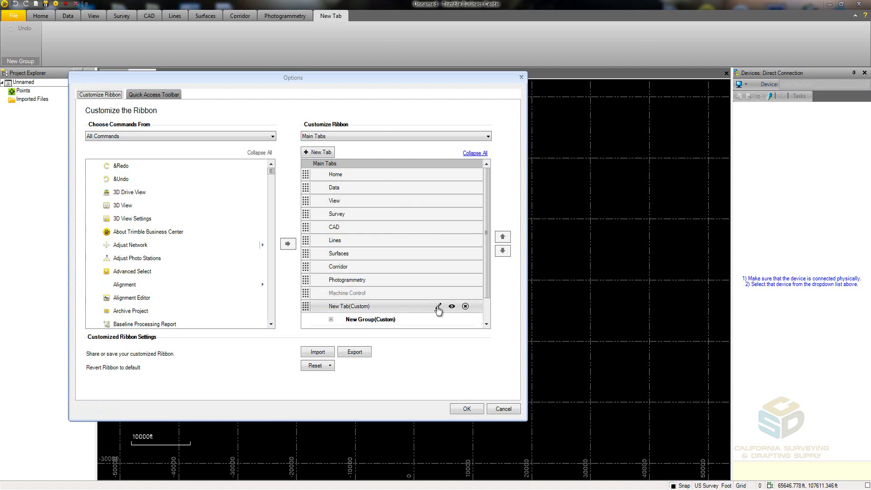
left_click(439, 307)
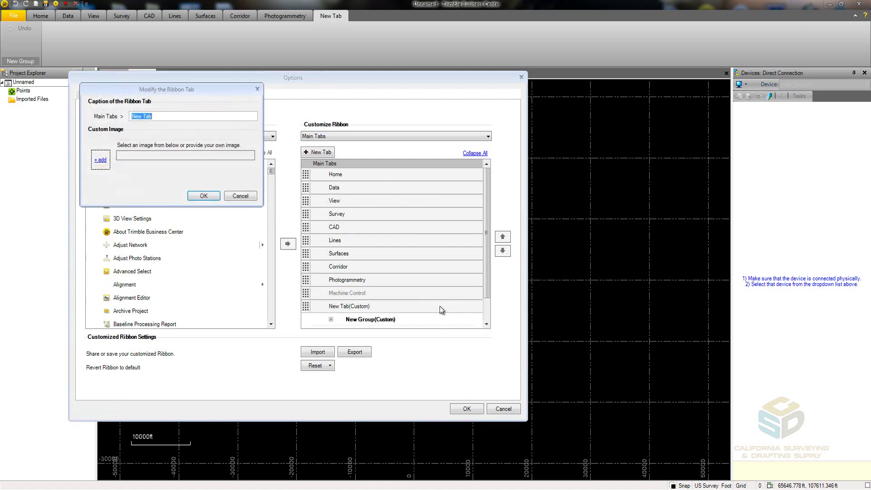
type("Rob's Tab")
left_click(213, 199)
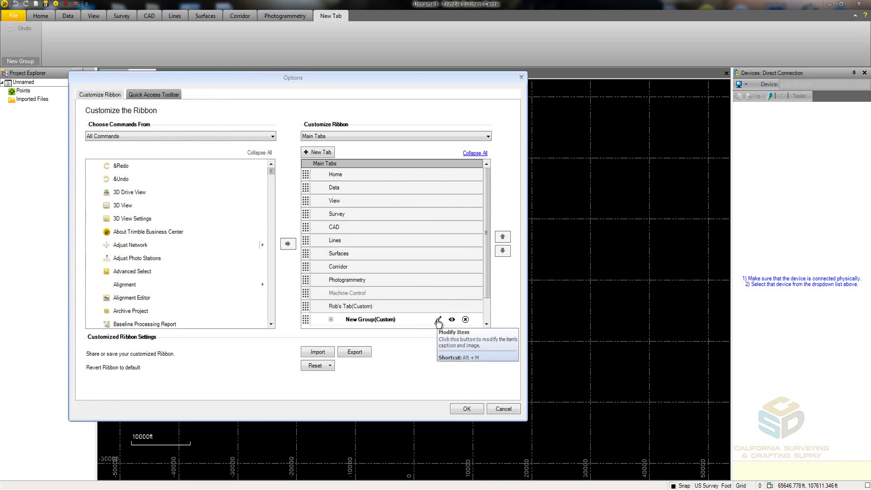
left_click(437, 319)
type("Edit")
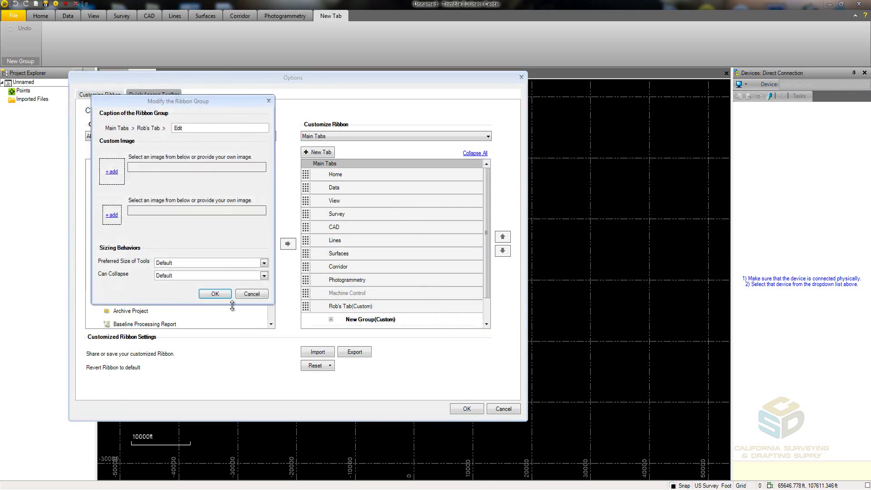
left_click(215, 293)
Relabel the Edit group's Undo command as 'Undo Mistake' and apply
scroll(453, 281, "down", 1)
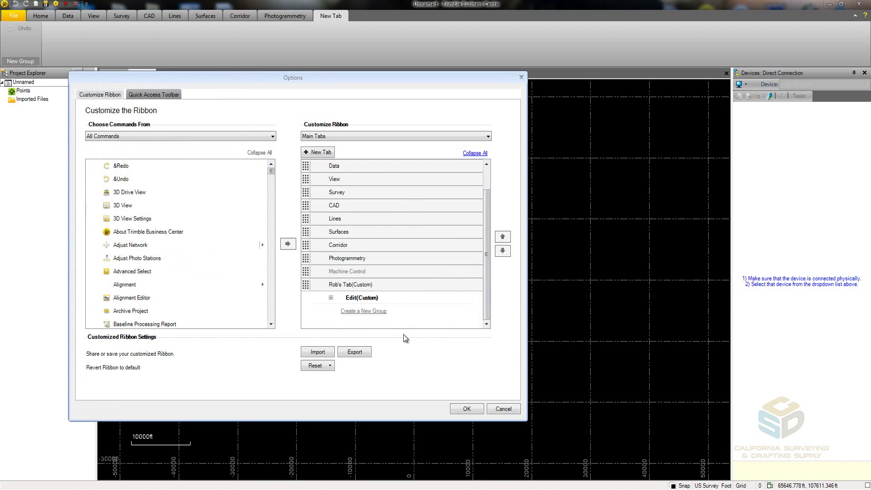
left_click(332, 298)
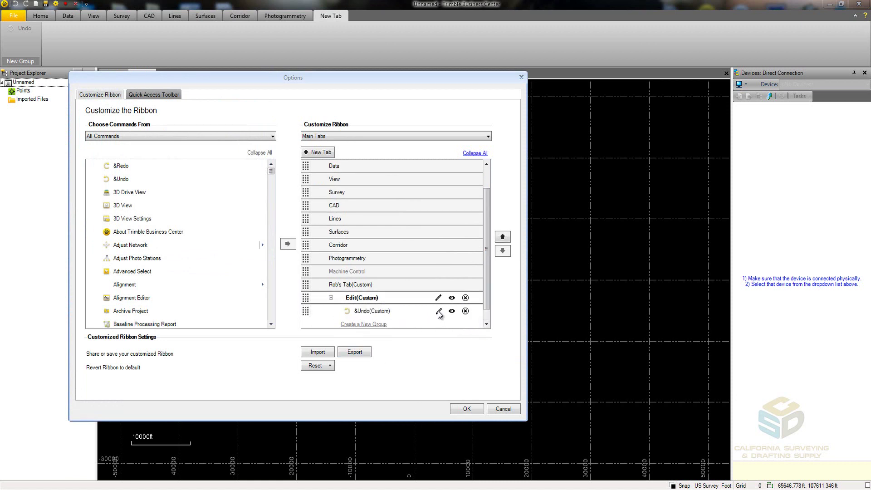
left_click(437, 311)
type("Undo Mistake")
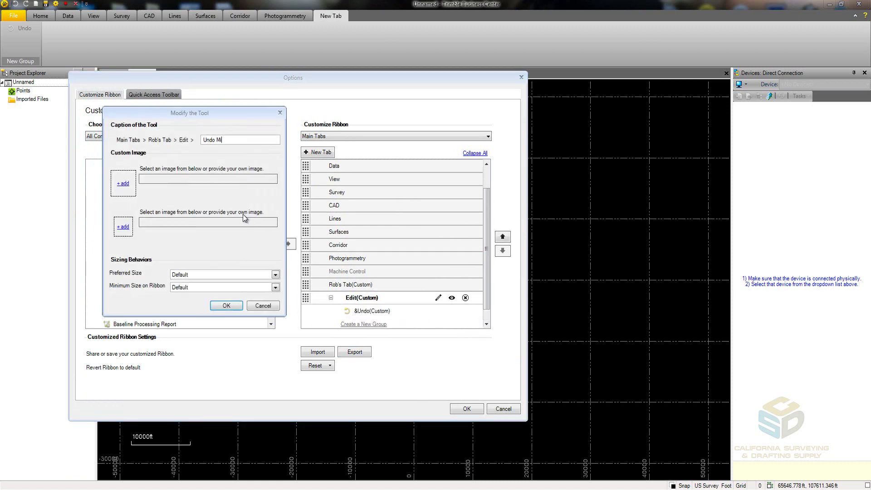
left_click(226, 306)
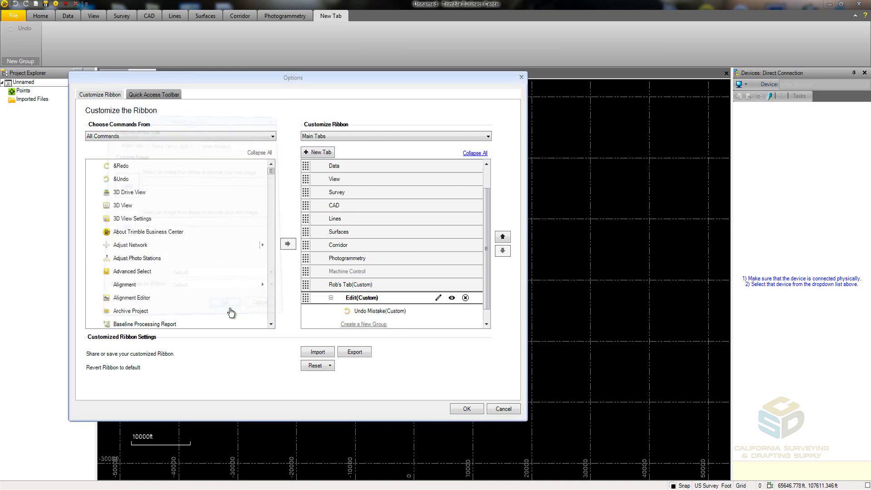
left_click(467, 409)
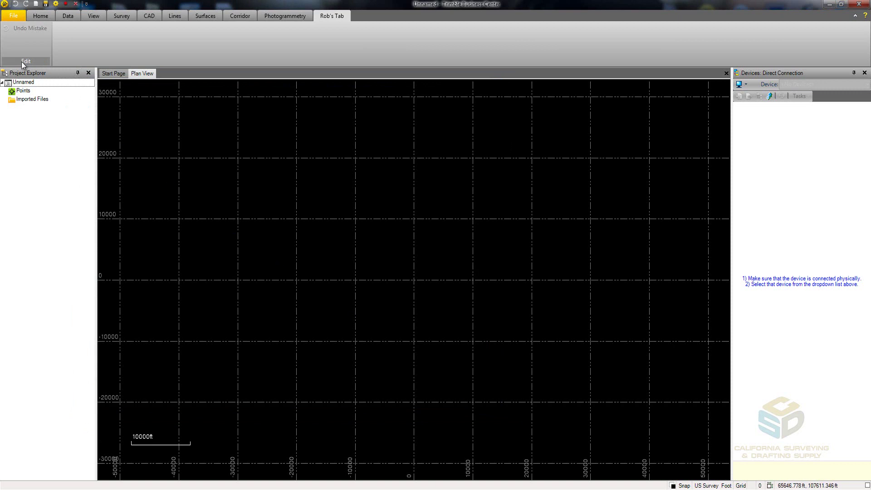
In the Home tab's Data group, move Import below Export
right_click(110, 39)
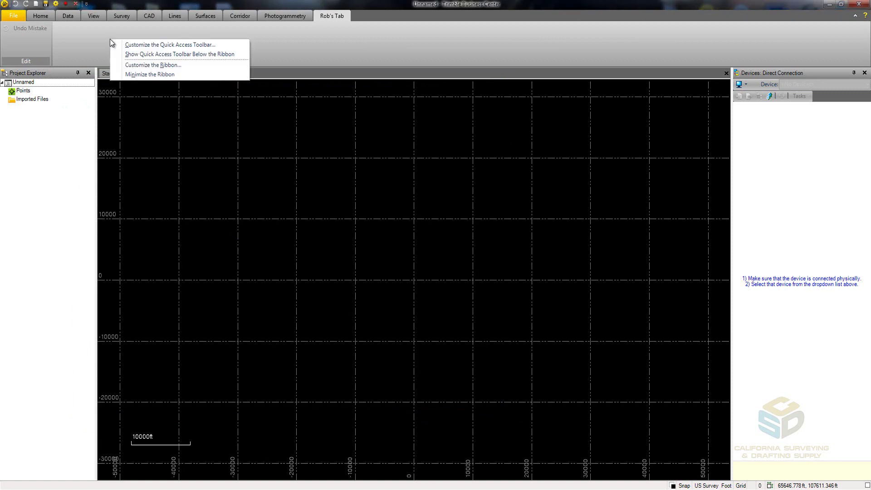
left_click(122, 62)
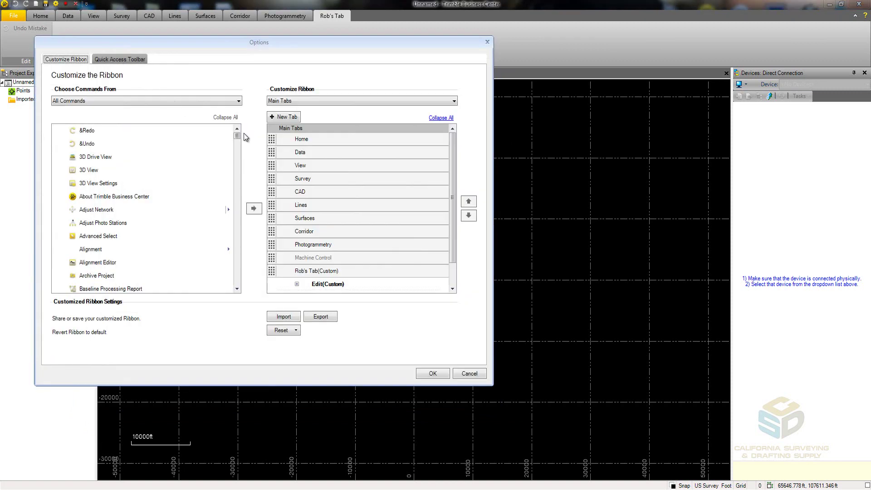
left_click(288, 141)
left_click(288, 139)
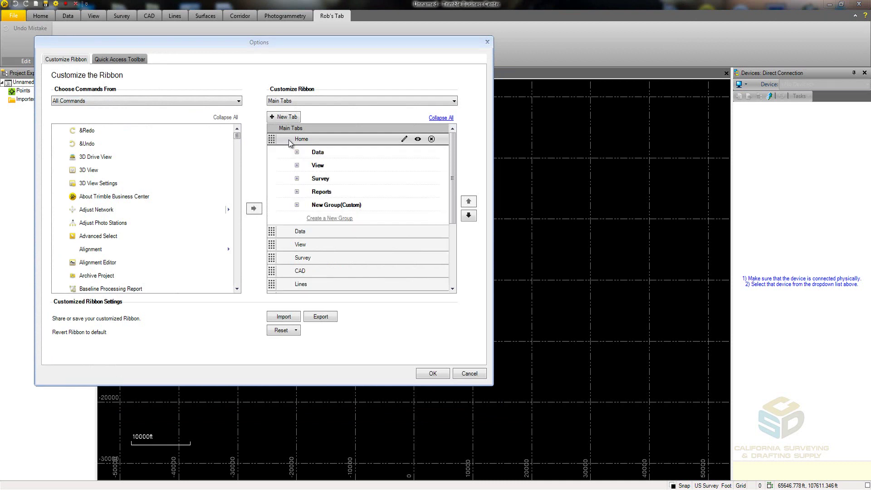
left_click(297, 153)
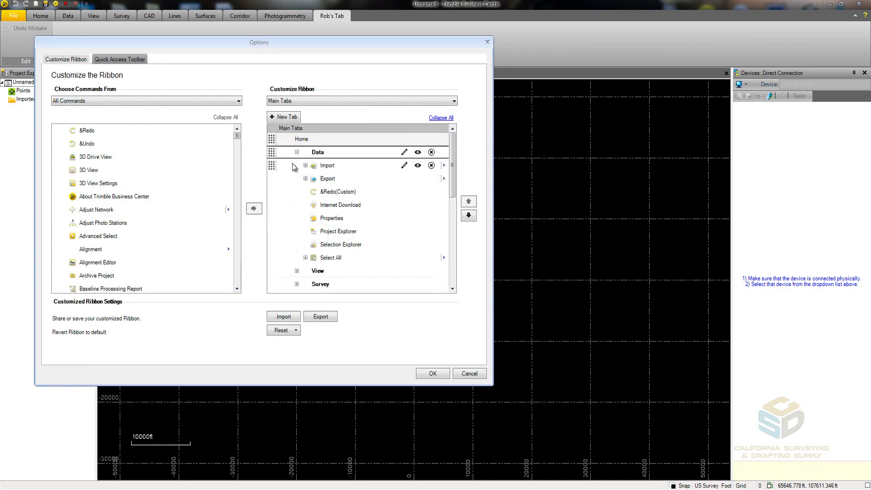
left_click_drag(272, 167, 273, 183)
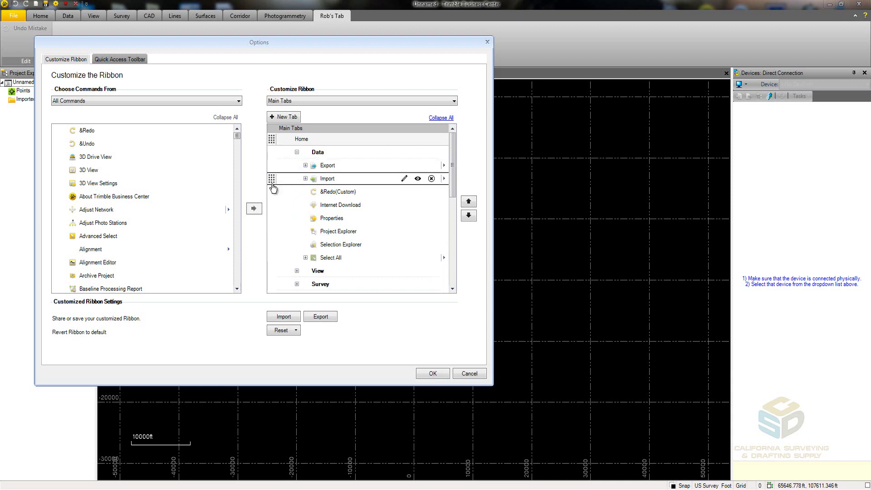
left_click(297, 153)
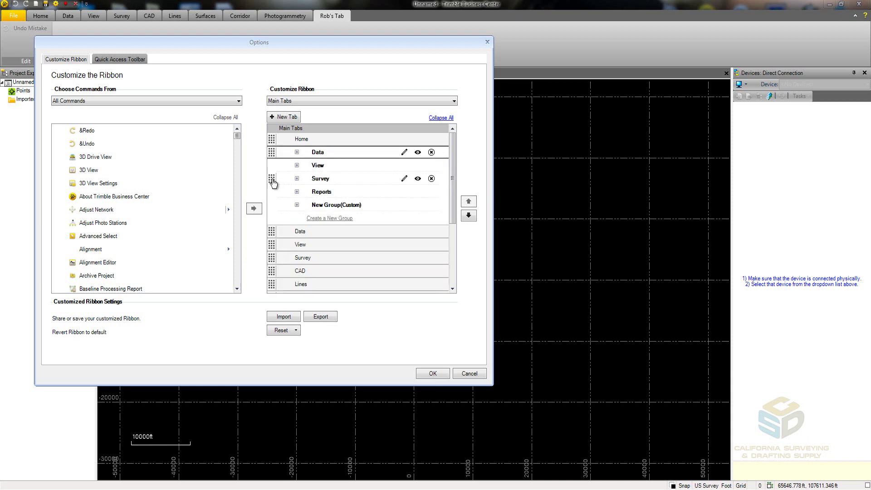
Move the Survey group below Reports and the View tab below Survey, then check Home
left_click_drag(271, 179, 272, 198)
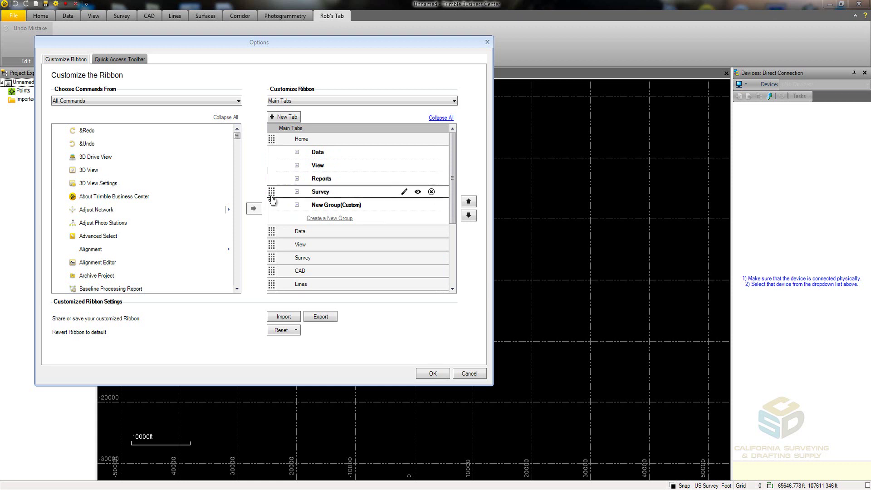
double_click(286, 140)
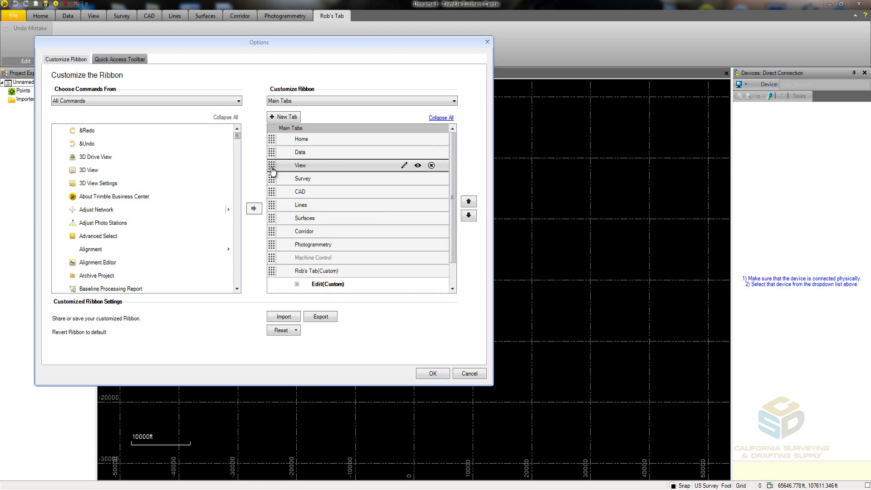
left_click_drag(272, 170, 272, 189)
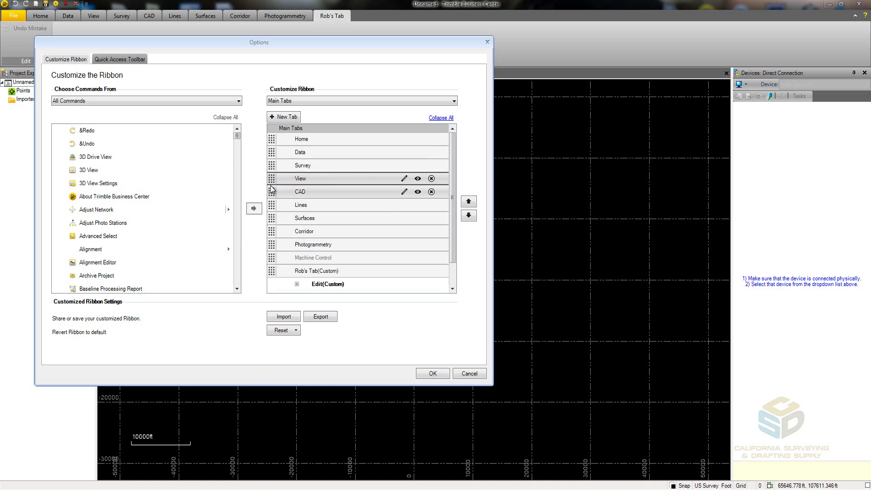
left_click(432, 373)
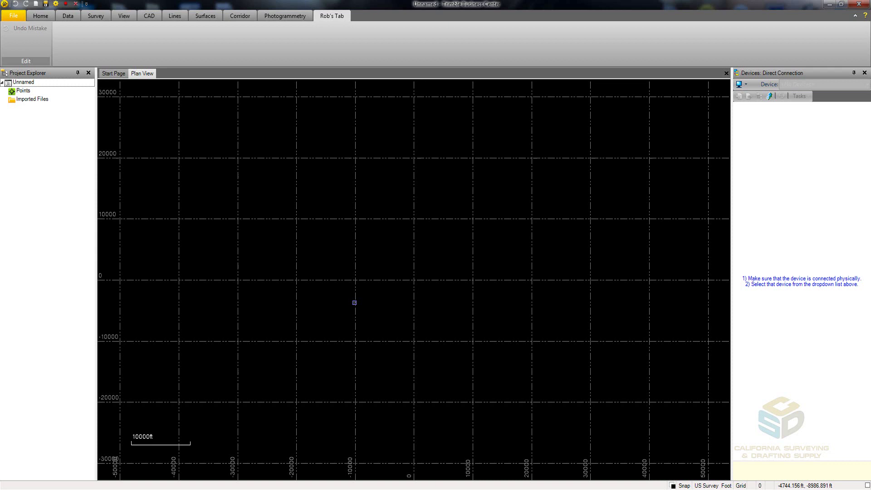
left_click(47, 17)
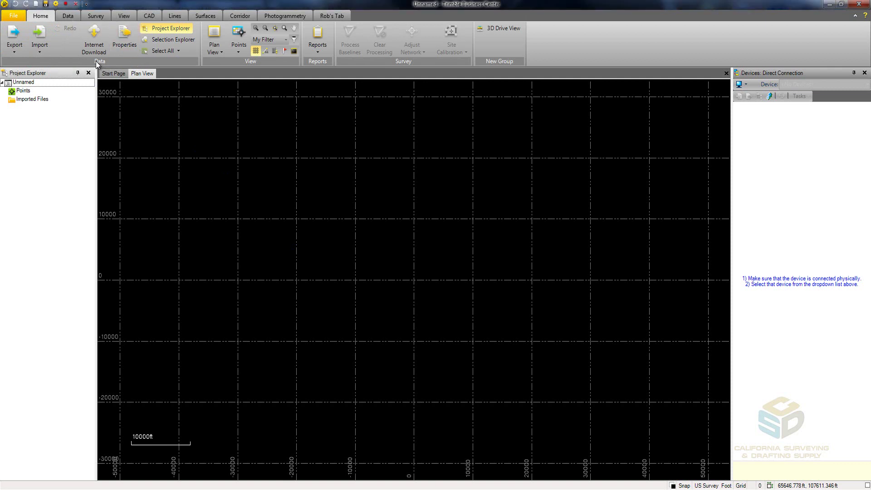
Reset all ribbon and quick access toolbar customizations to default, confirming with Yes
right_click(546, 55)
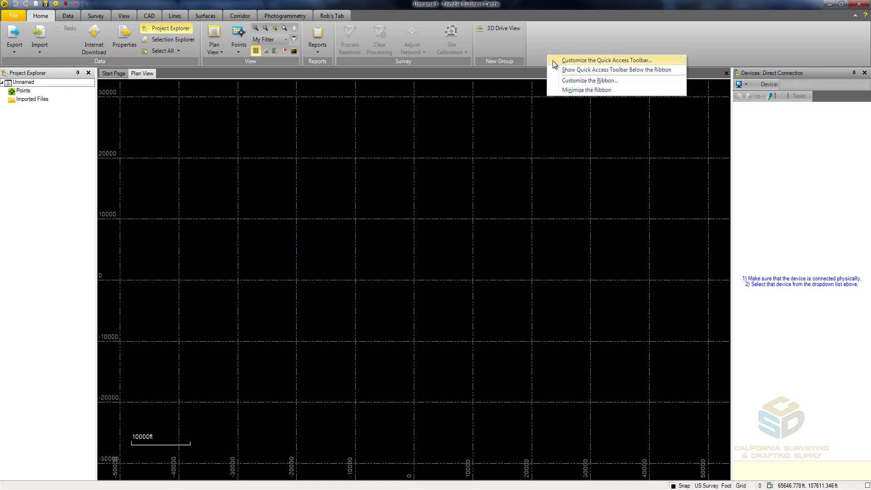
left_click(561, 79)
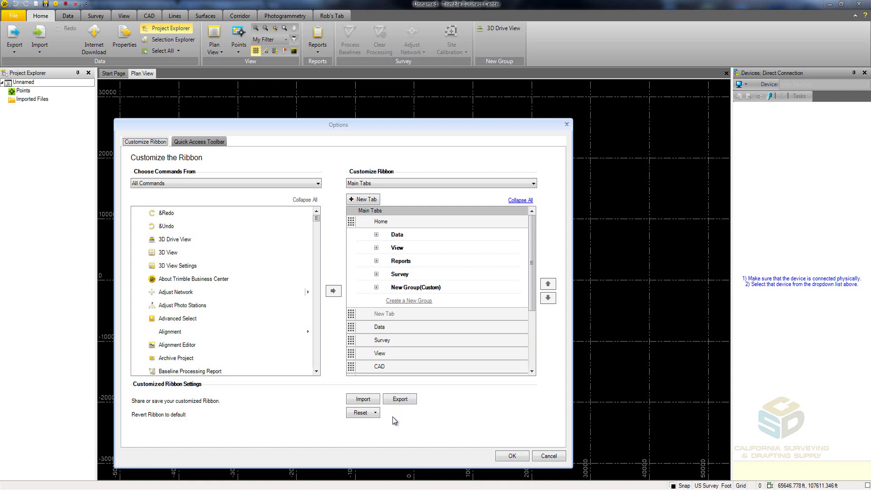
left_click(375, 414)
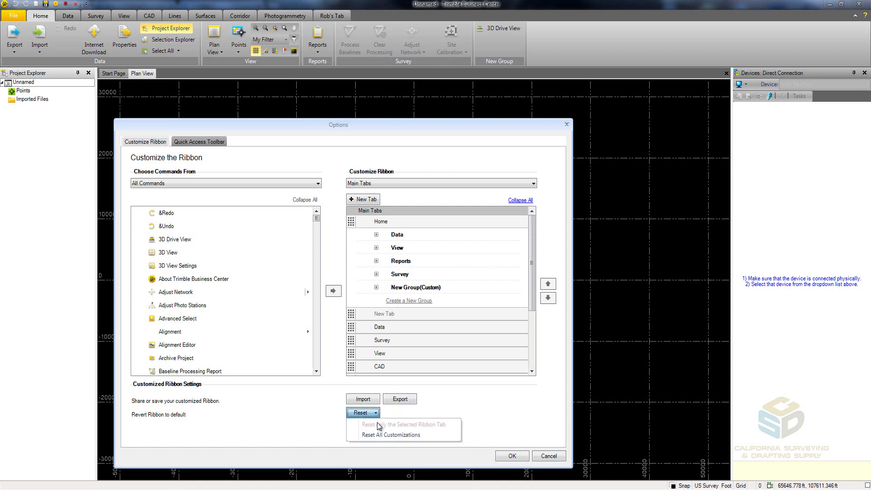
left_click(381, 435)
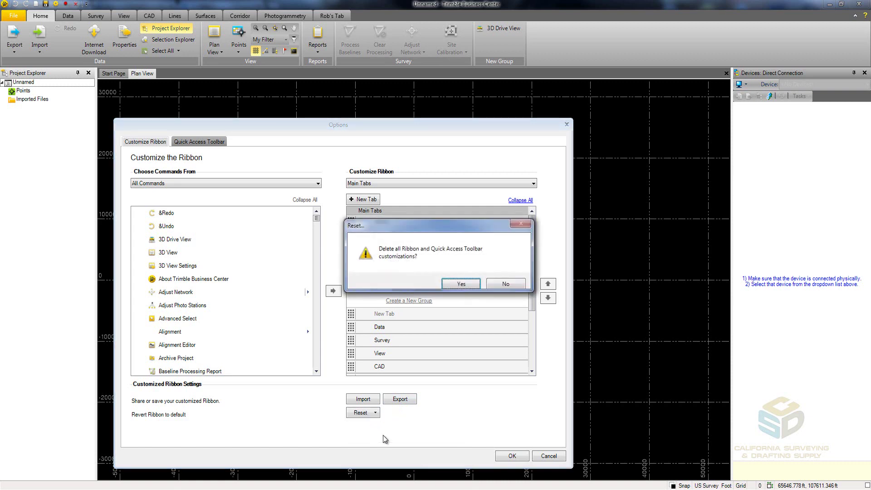
left_click(455, 285)
left_click(512, 455)
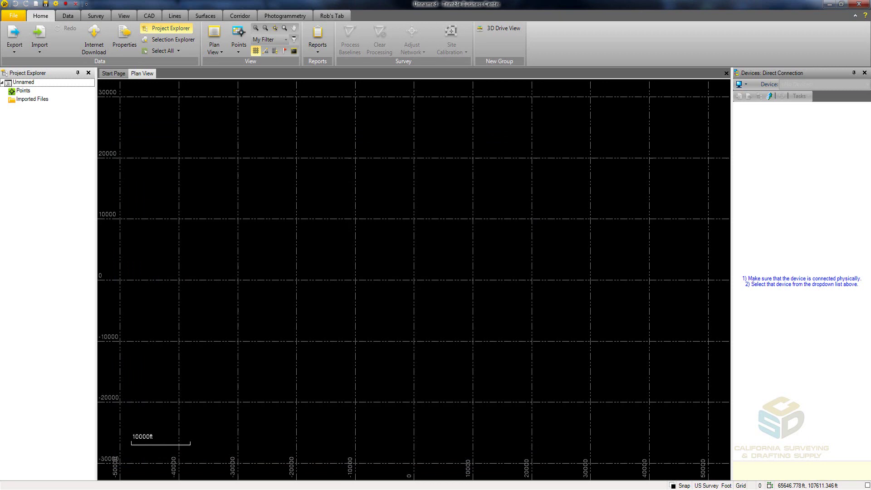